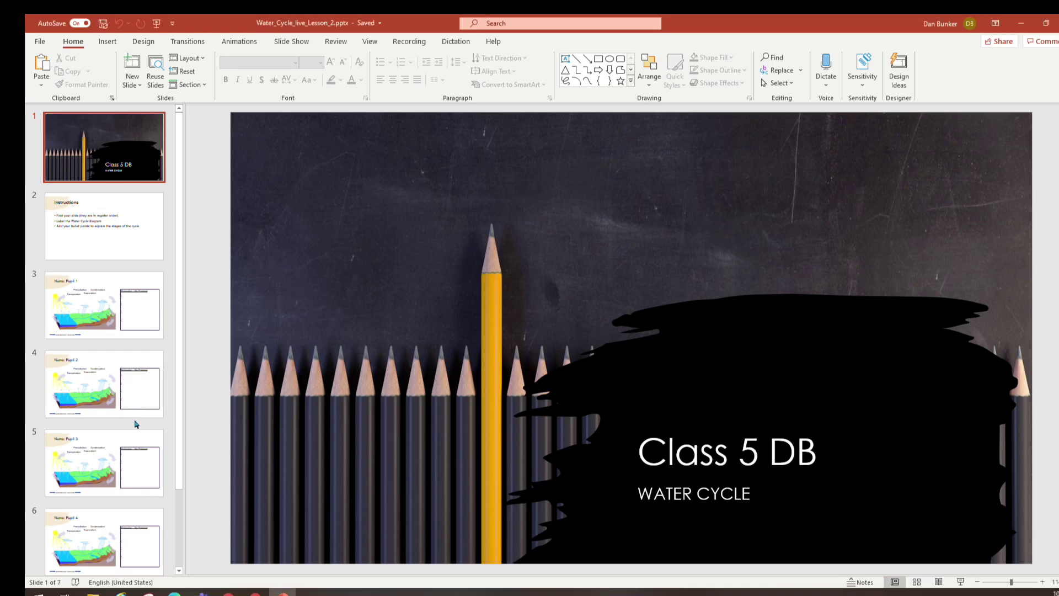
- Examine the water cycle diagram slides for Pupil 1 and Pupil 2 in the presentation
left_click(116, 403)
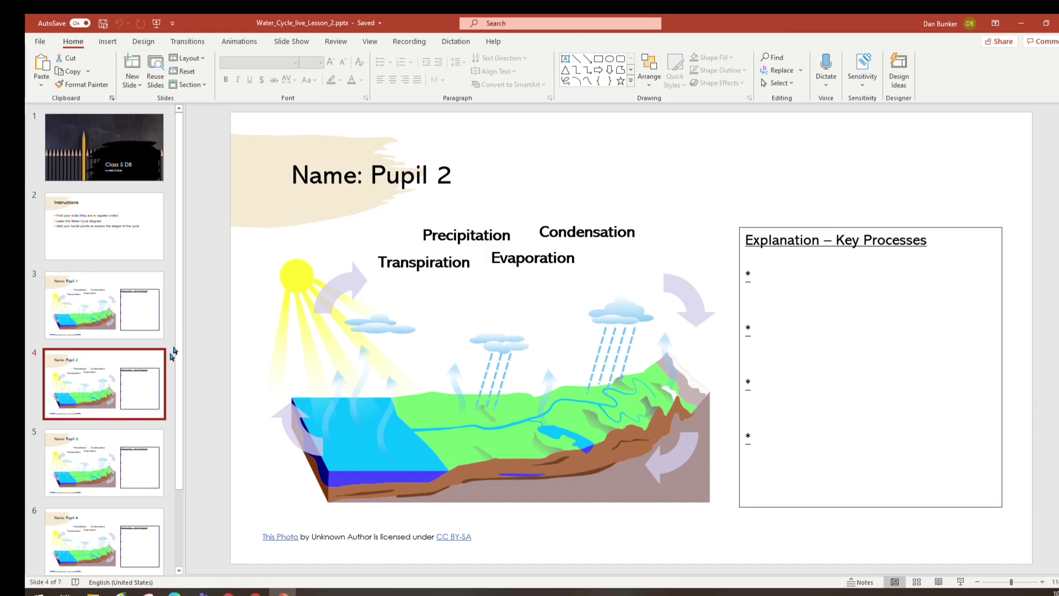
left_click(118, 322)
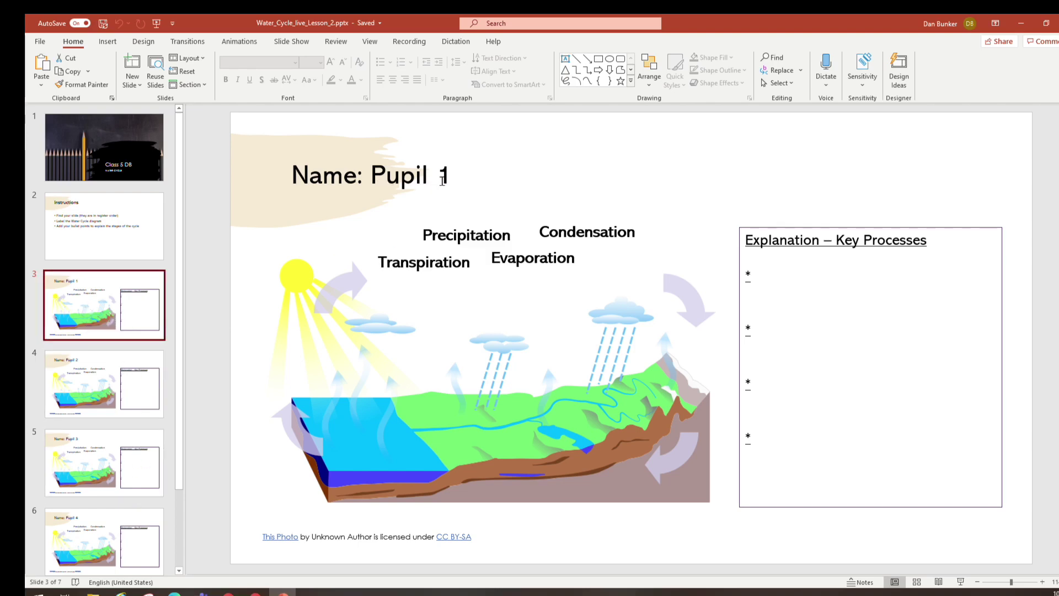
left_click(91, 388)
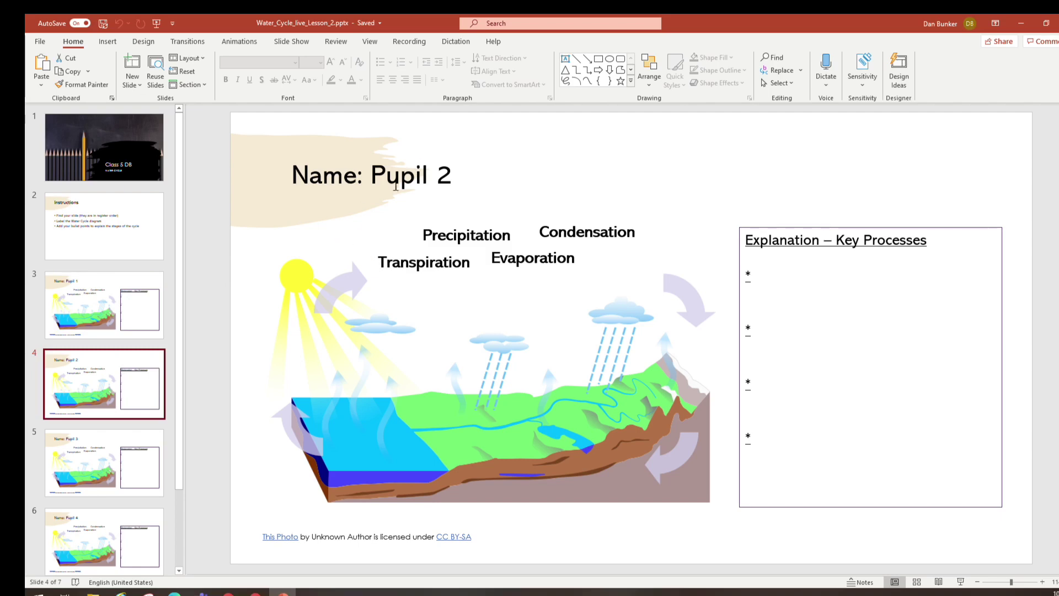
left_click(82, 315)
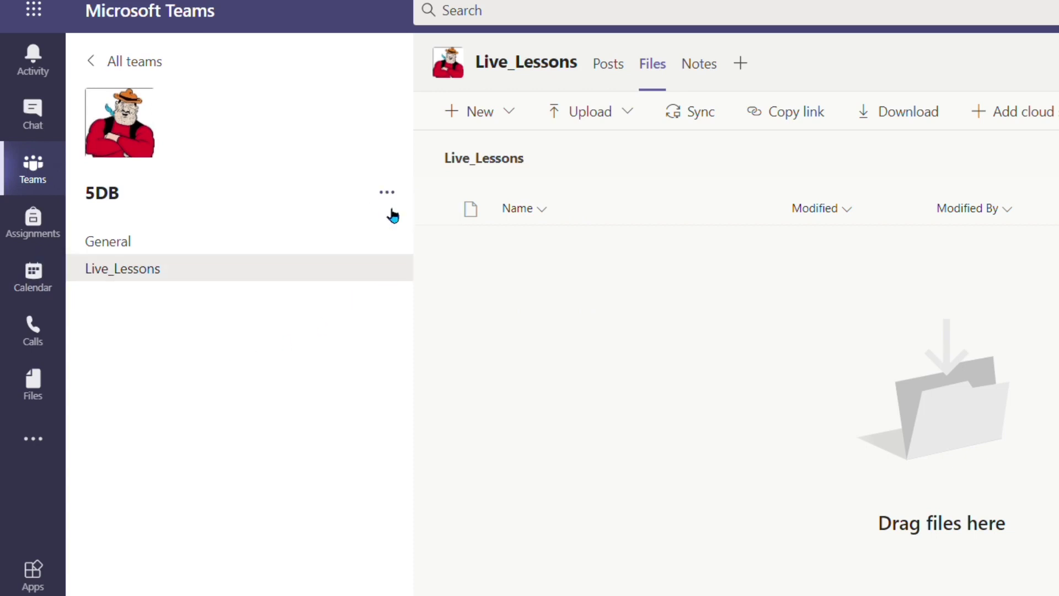
- In Microsoft Teams, upload Water_Cycle_live_Lesson.pptx to the files of the 5DB team's Live_Lessons channel
left_click(387, 198)
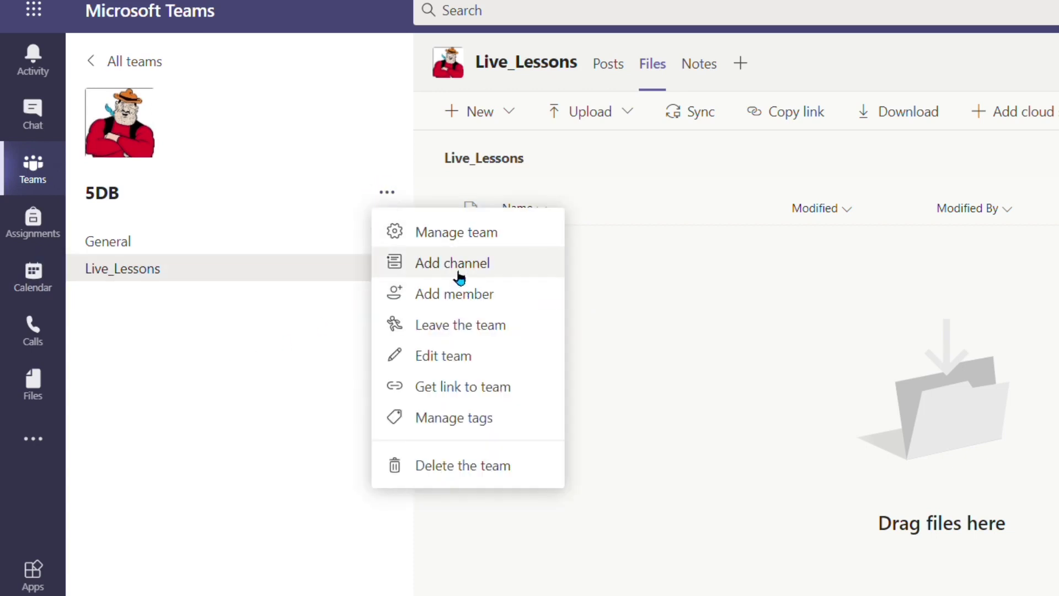
left_click(187, 396)
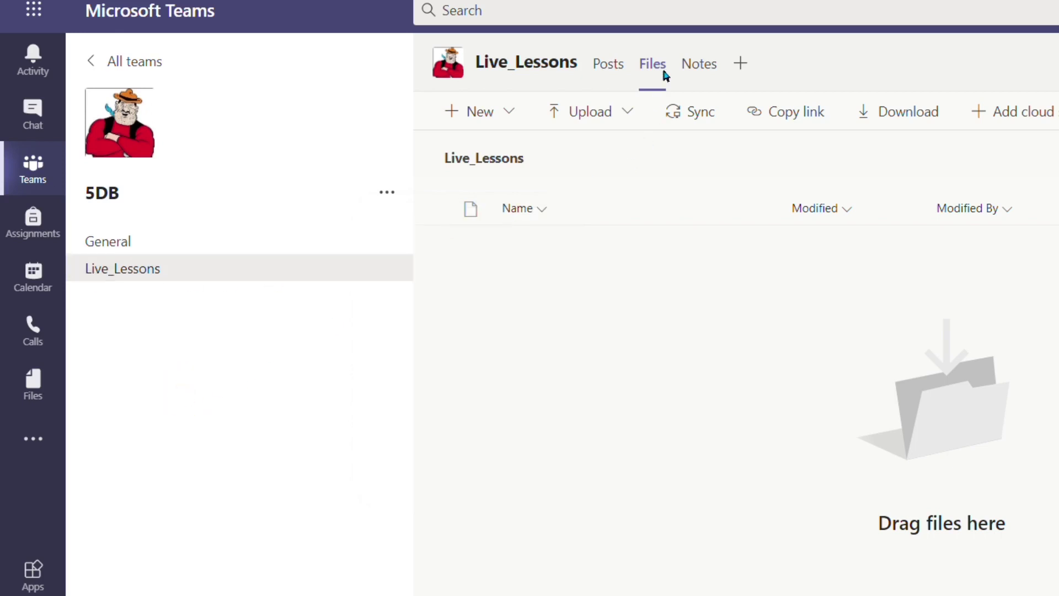
left_click(578, 120)
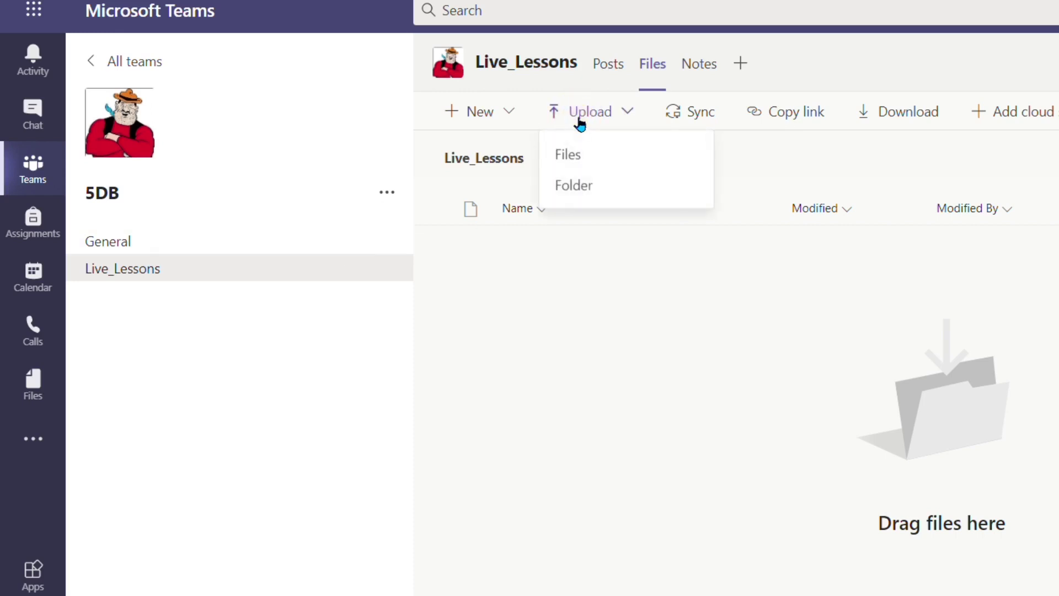
left_click(582, 166)
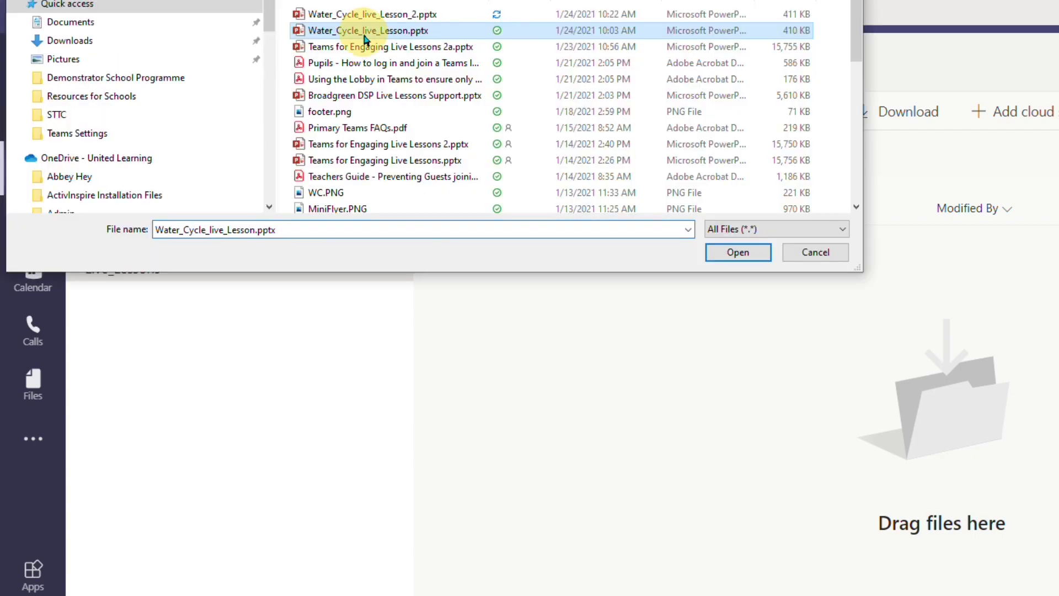
left_click(734, 252)
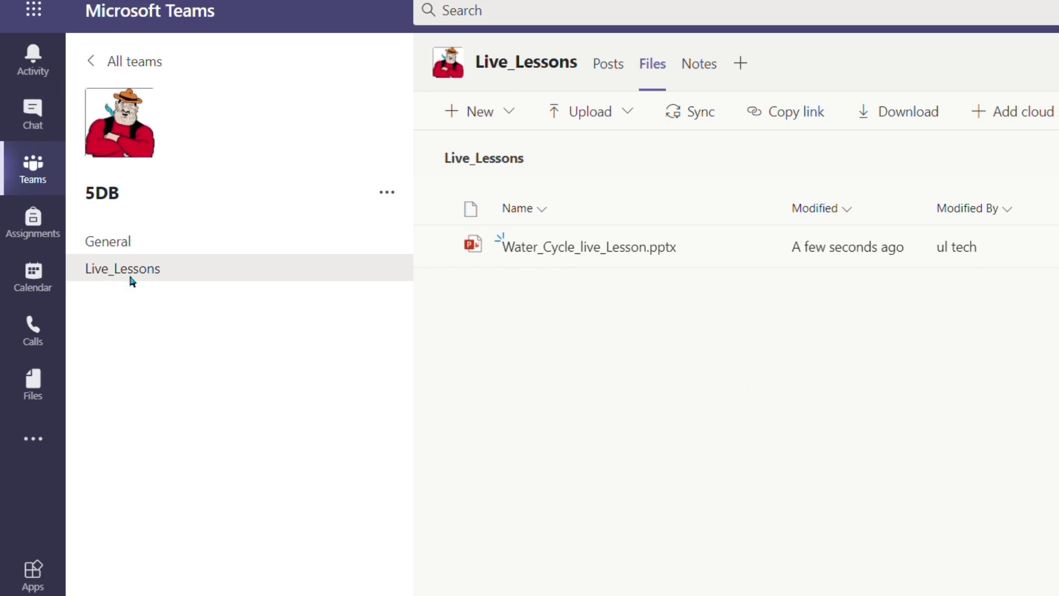
- Schedule a meeting titled Water Cycle for 24 Jan 2021, 11:00 to 11:30, in the 5DB team's Live_Lessons channel and send it
left_click(39, 285)
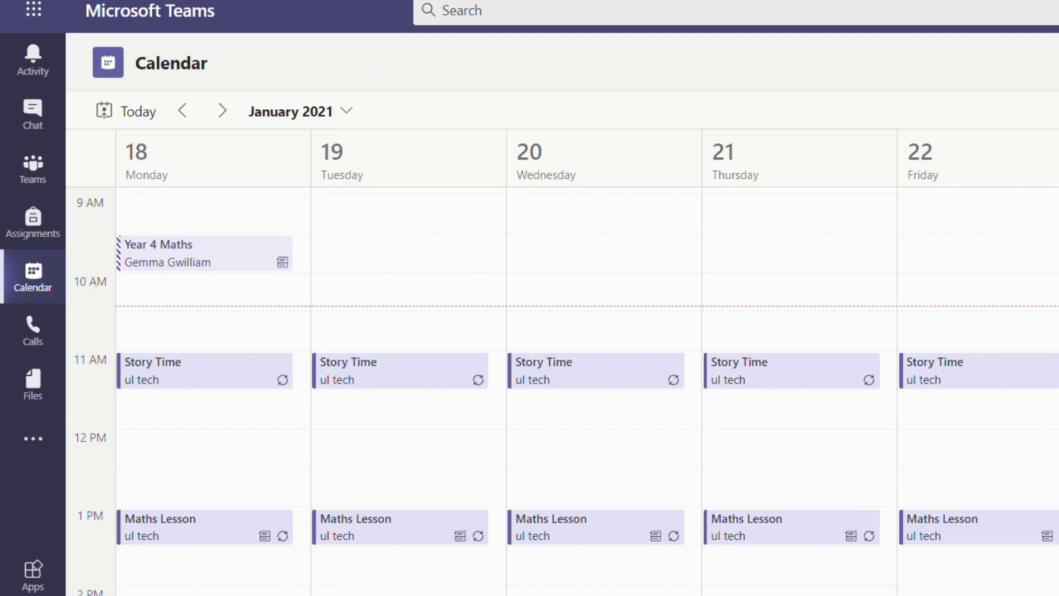
left_click(659, 210)
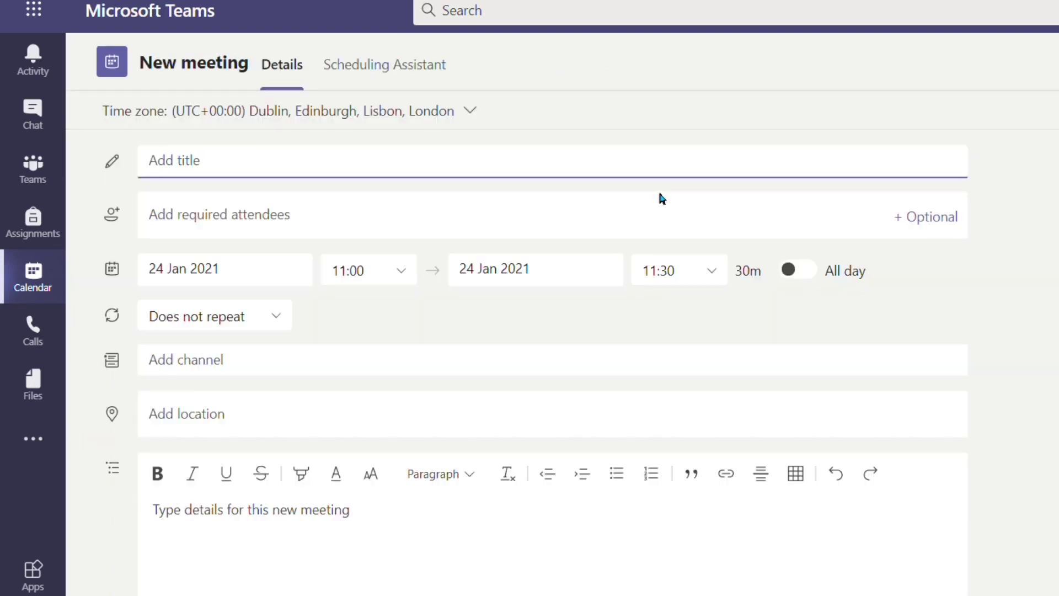
type("Water Cycle")
left_click(212, 363)
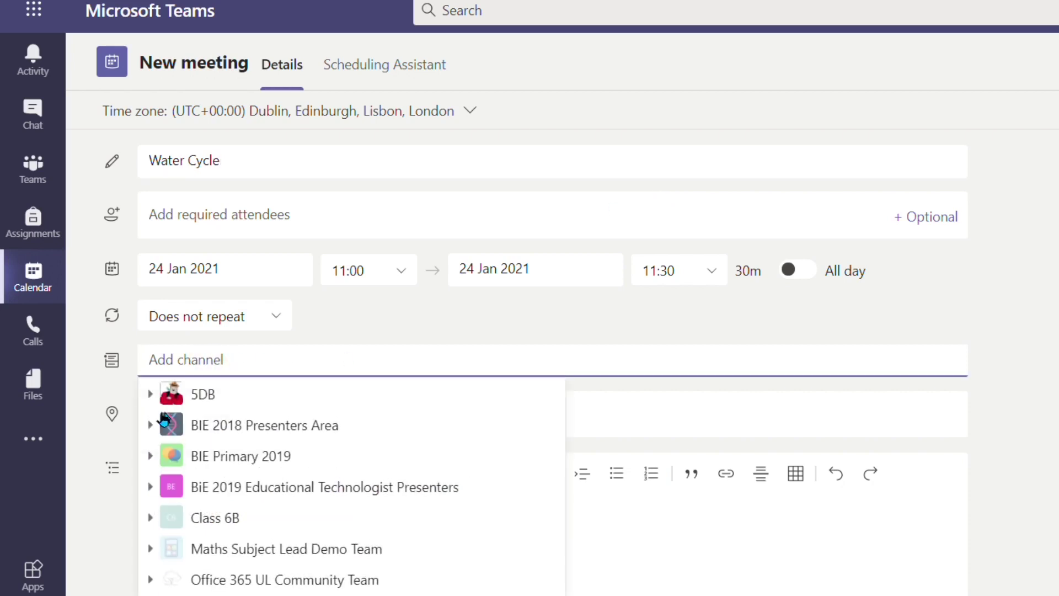
left_click(152, 395)
left_click(231, 450)
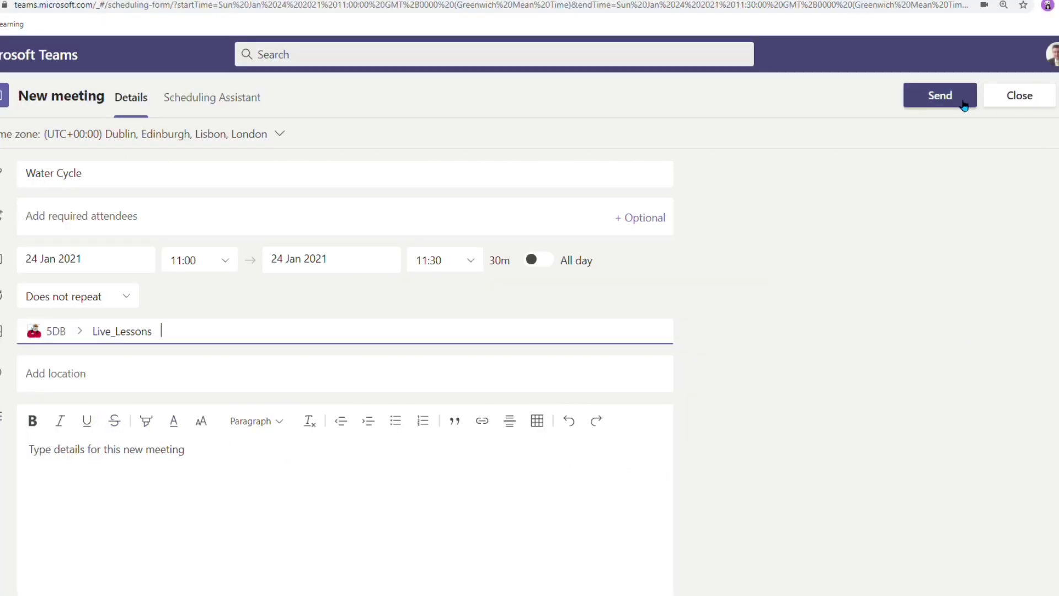
left_click(957, 102)
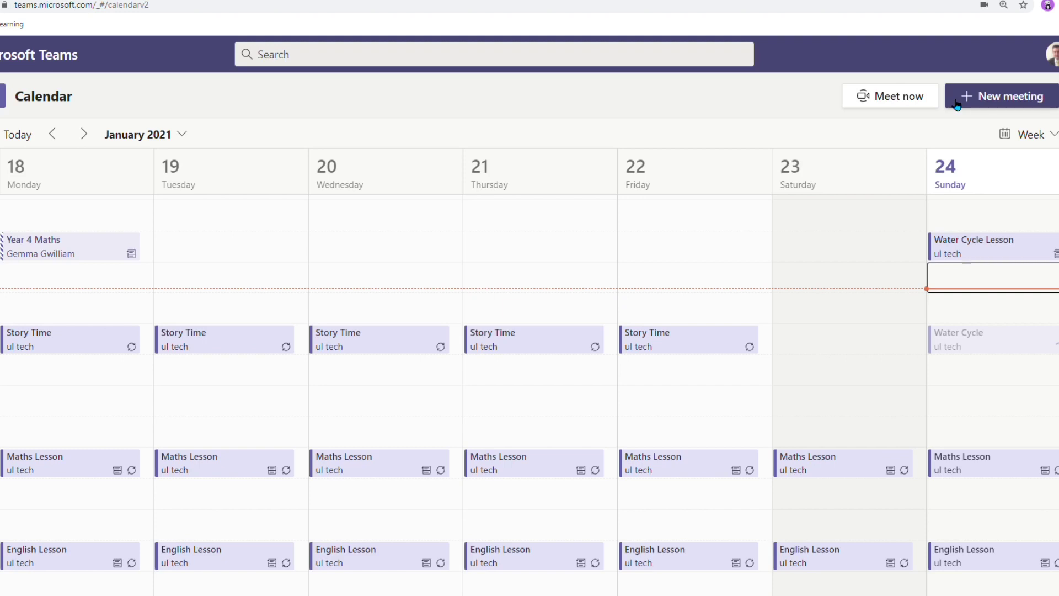
- Join the Water Cycle meeting from the teacher's calendar and from the pupil account's Live_Lessons channel in the other browser window
left_click(965, 338)
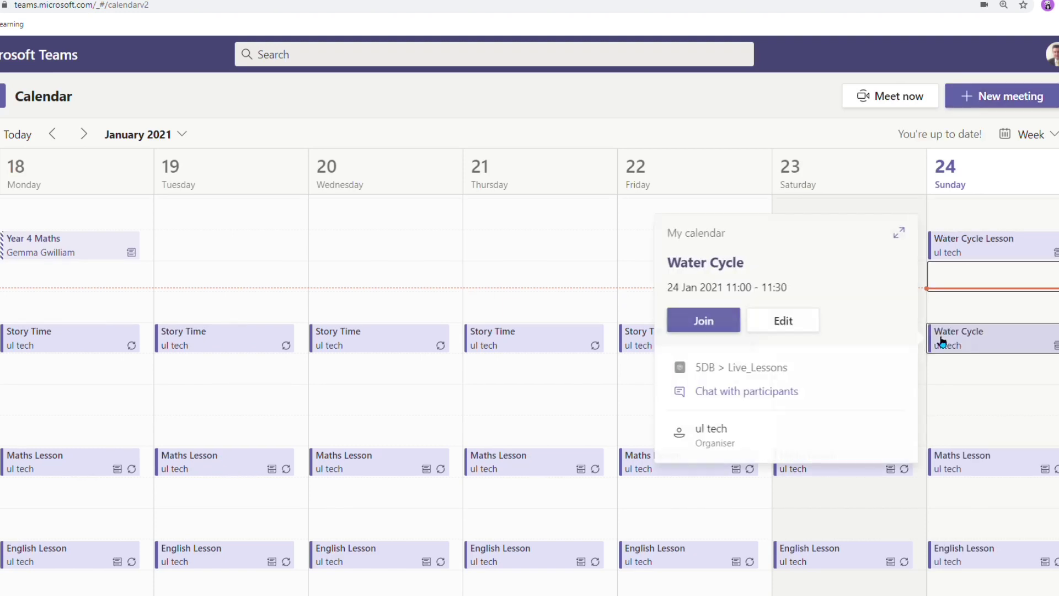
left_click(701, 321)
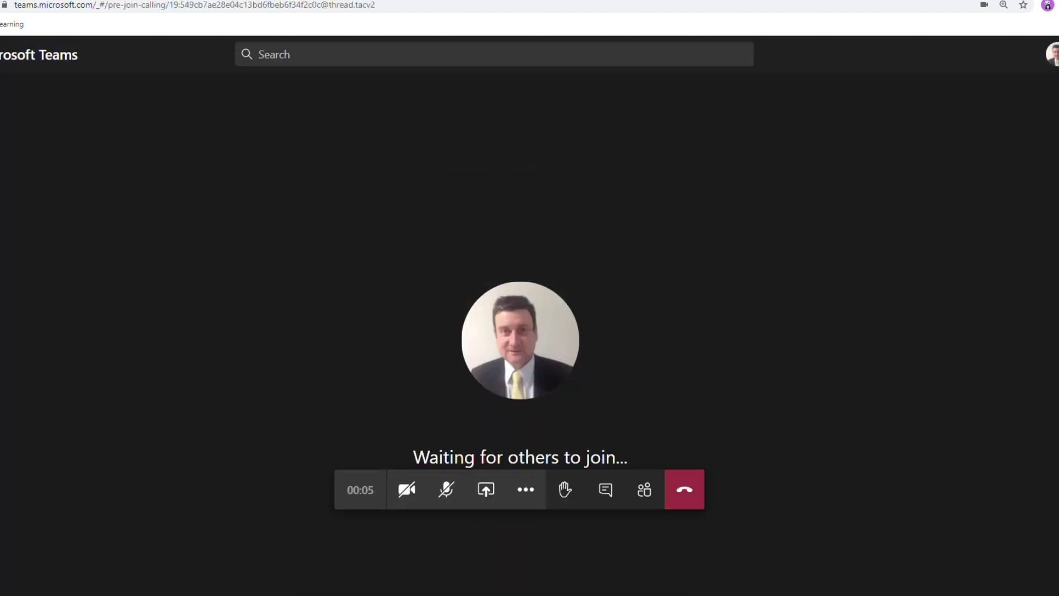
key("alt+Tab")
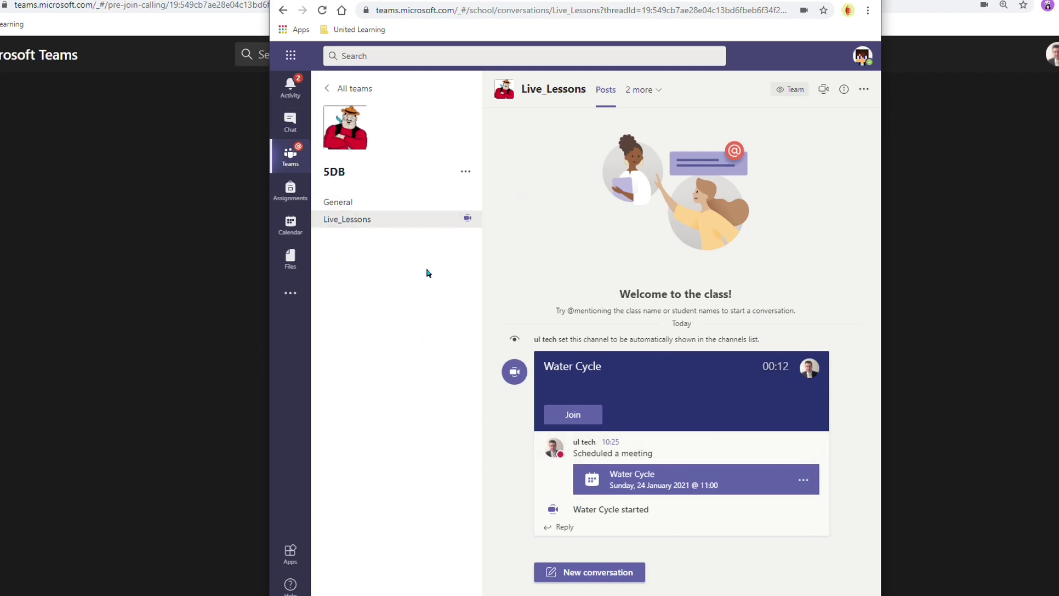
left_click(574, 415)
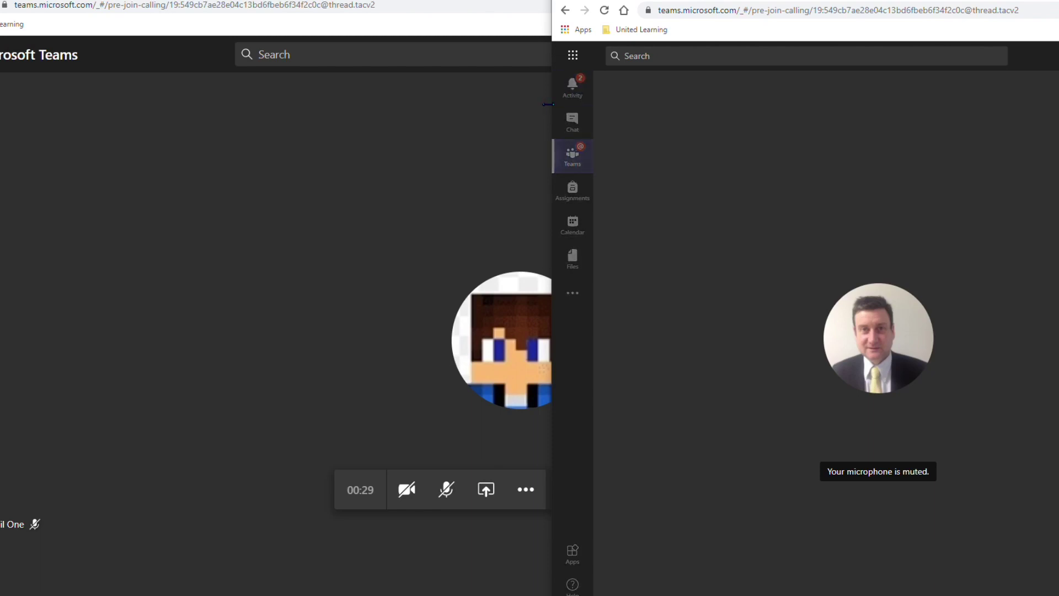
left_click_drag(555, 105, 761, 110)
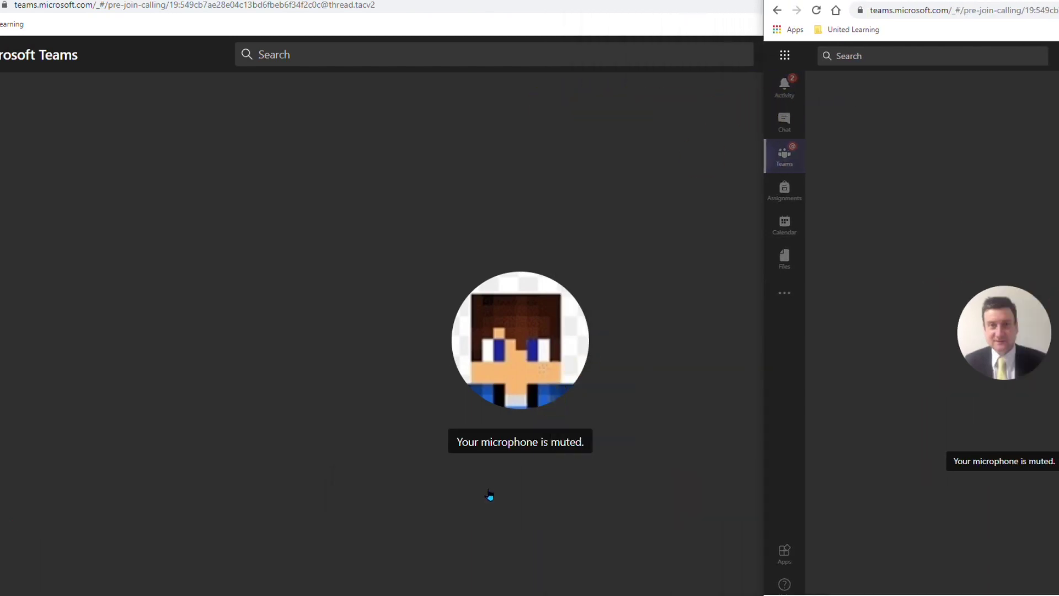
- Share a link to Water_Cycle_live_Lesson.pptx from the 5DB team's Live_Lessons folder in the teacher's meeting chat
left_click(596, 489)
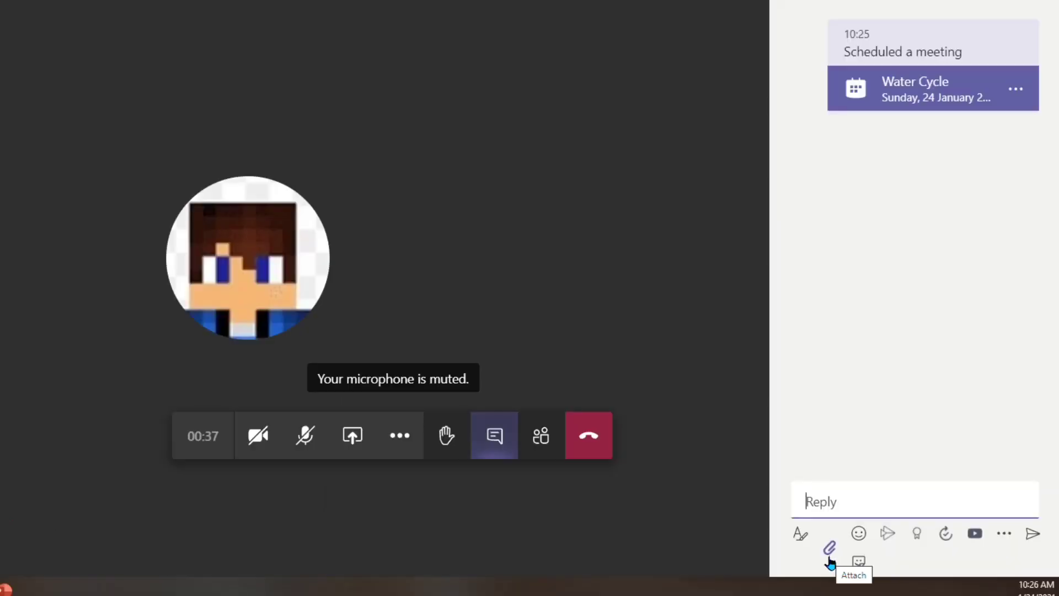
left_click(828, 558)
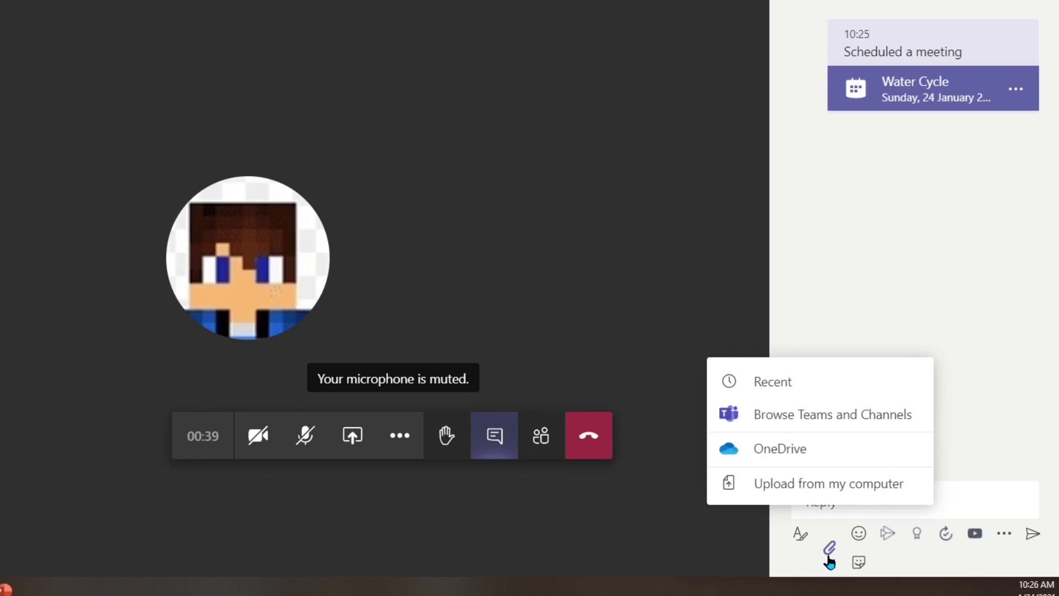
left_click(815, 419)
left_click(484, 240)
left_click(379, 164)
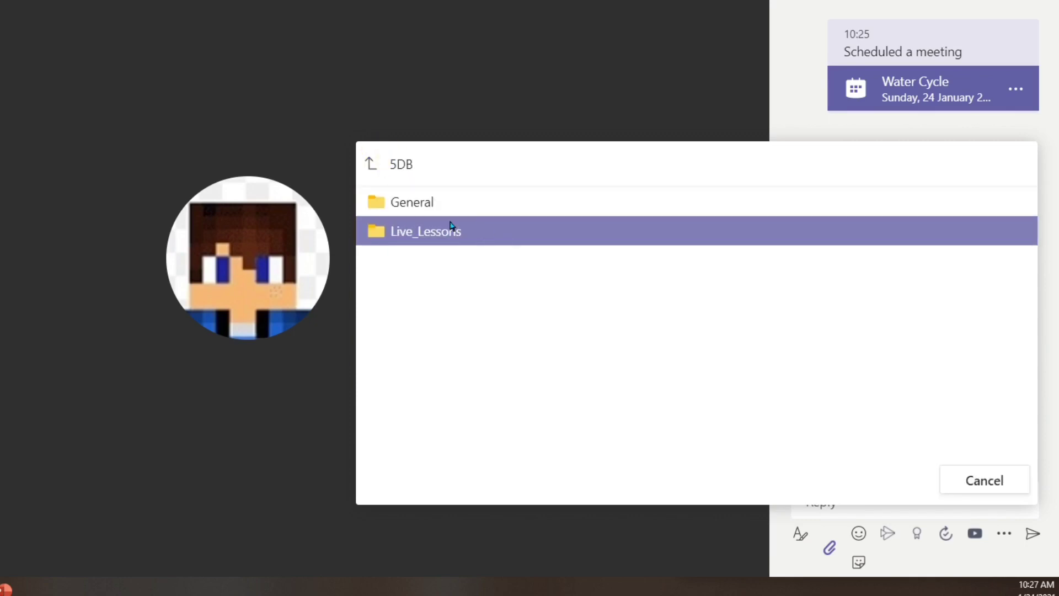
left_click(371, 165)
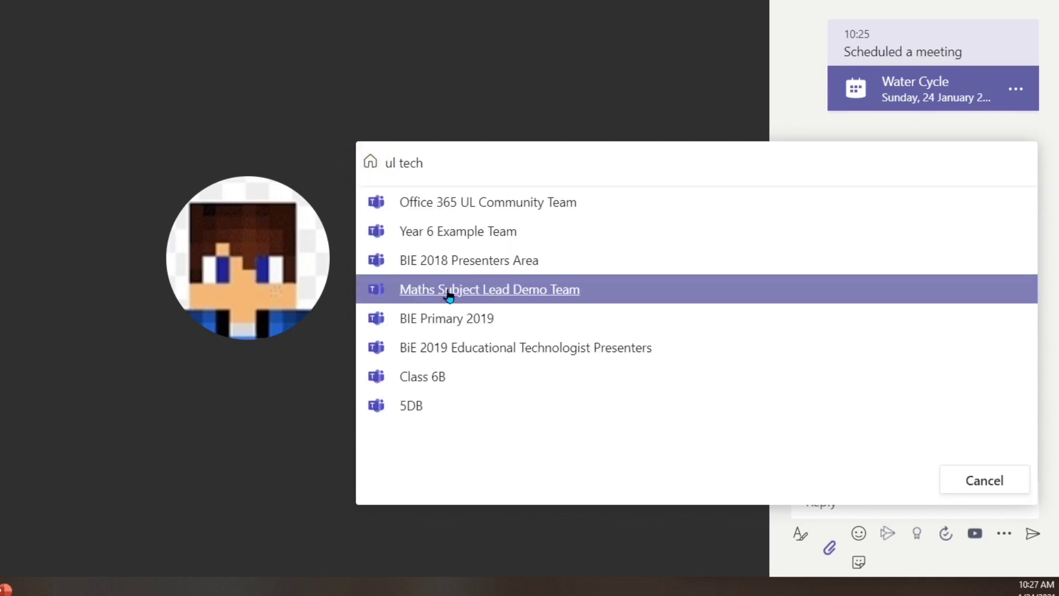
left_click(413, 411)
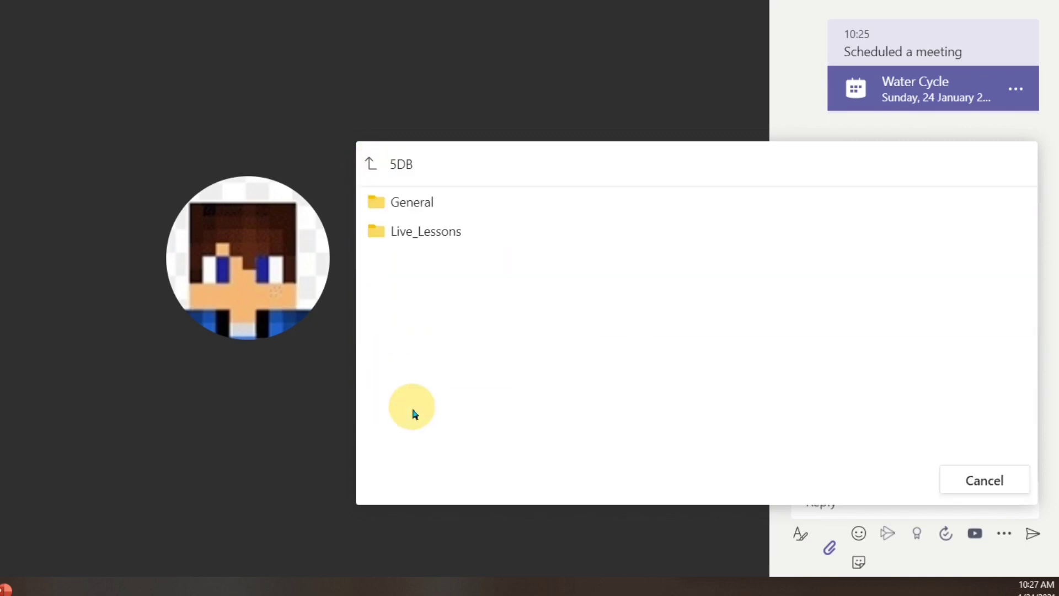
left_click(417, 239)
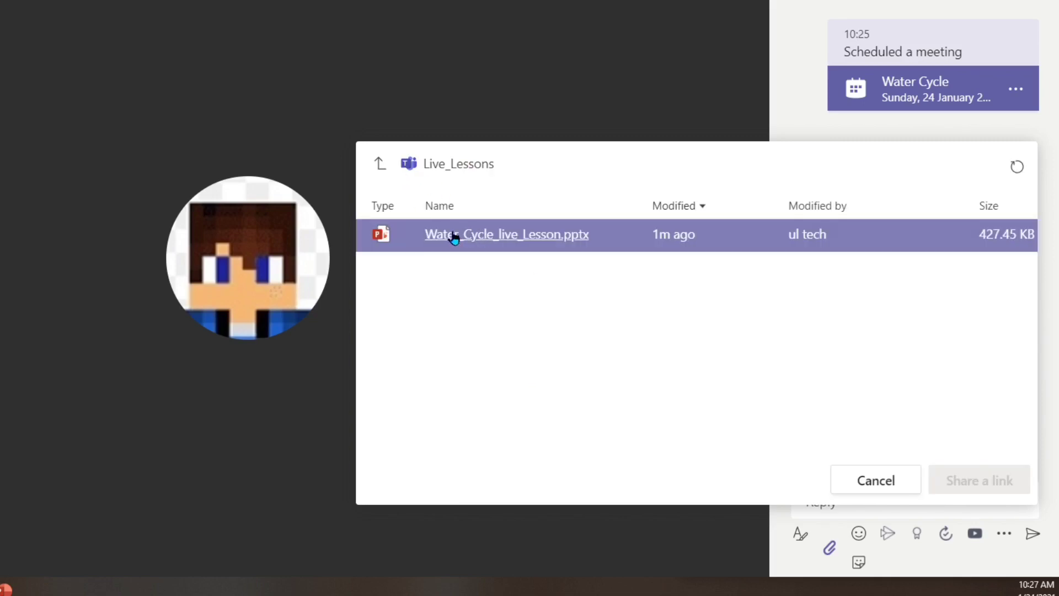
left_click(455, 239)
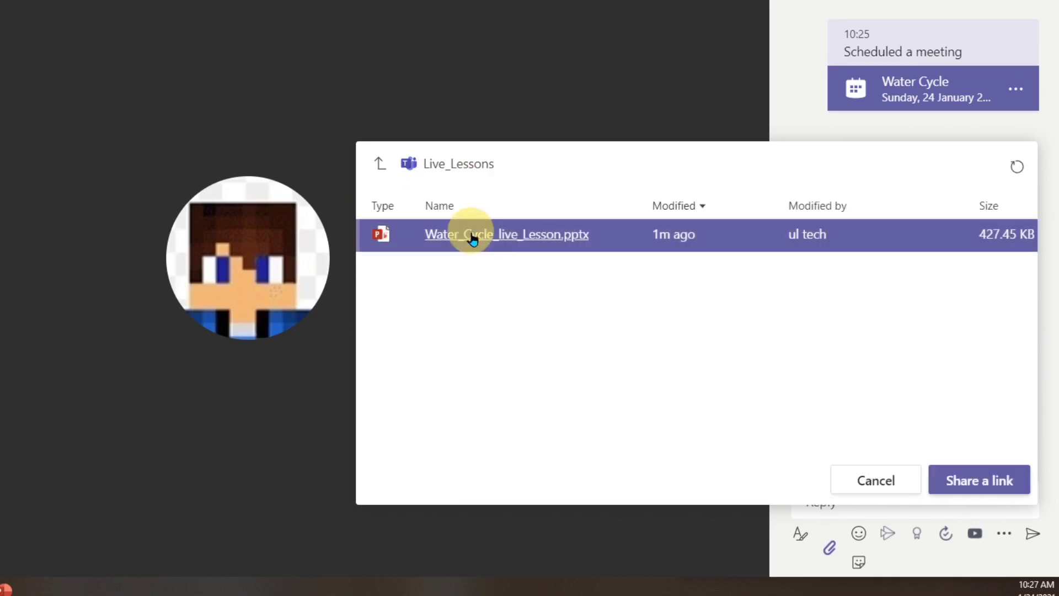
left_click(975, 487)
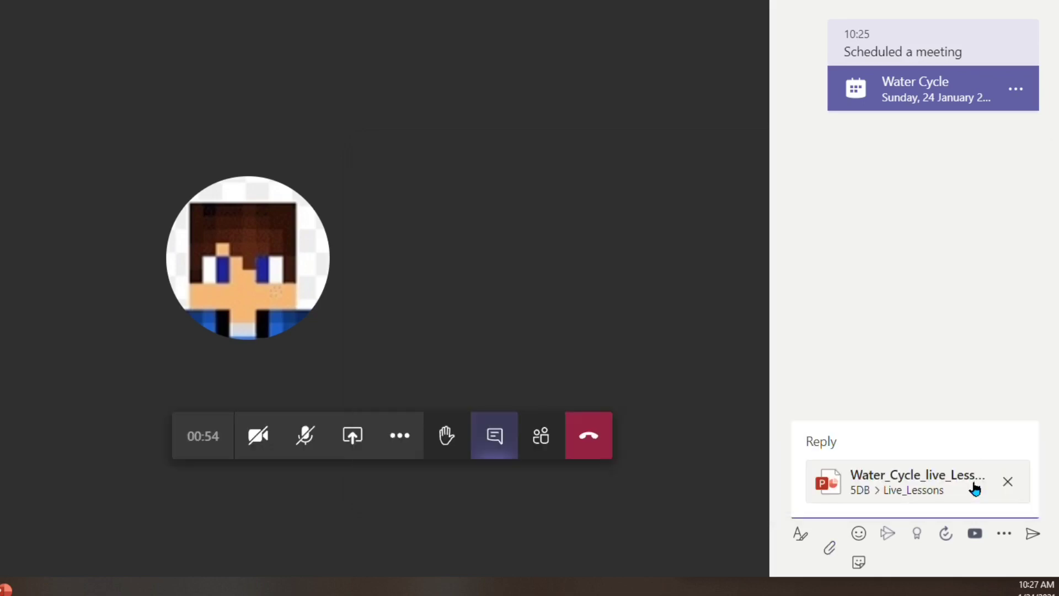
left_click(1027, 531)
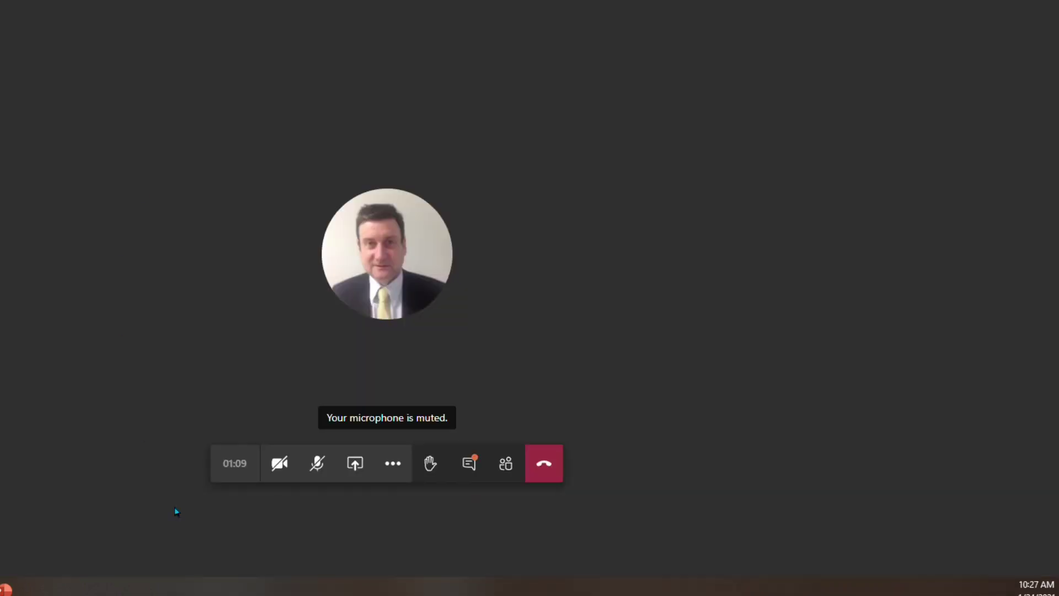
- Open the shared presentation from the pupil's meeting chat and move the Evaporation label down onto the Pupil 1 slide's diagram
left_click(470, 463)
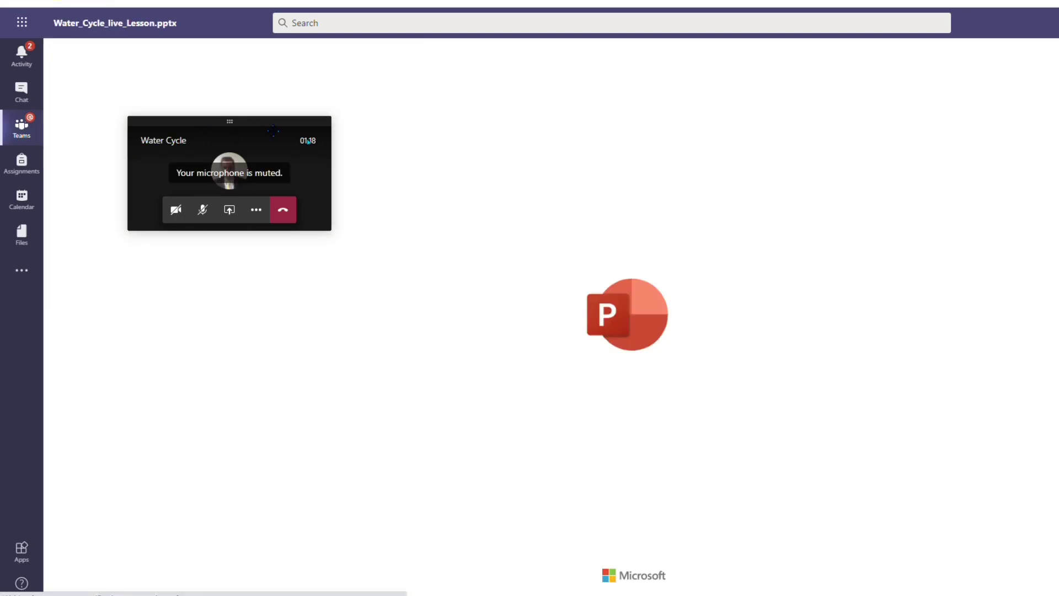
left_click_drag(246, 116, 171, 300)
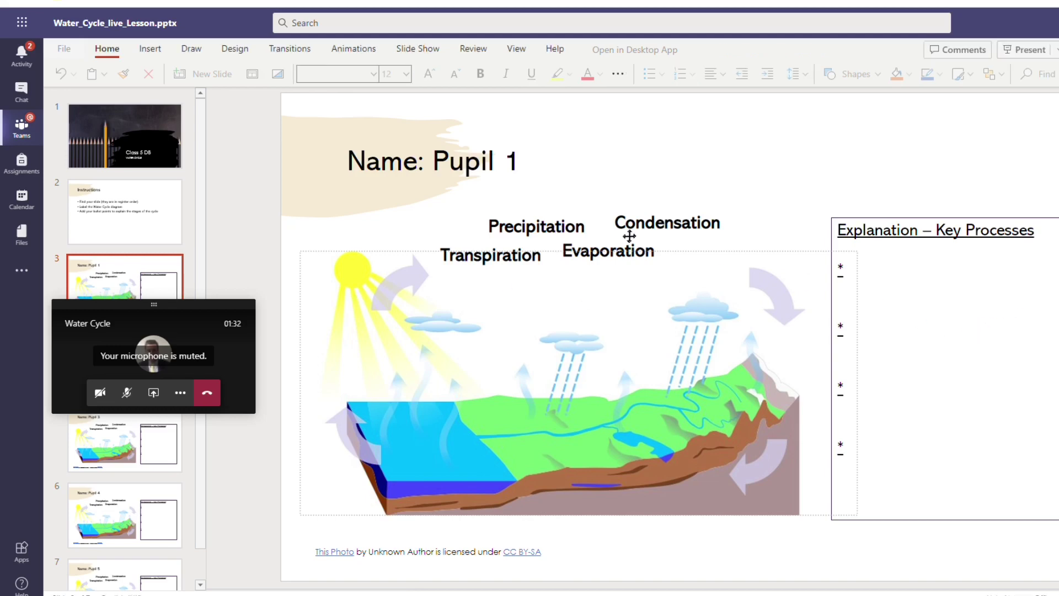
left_click(623, 253)
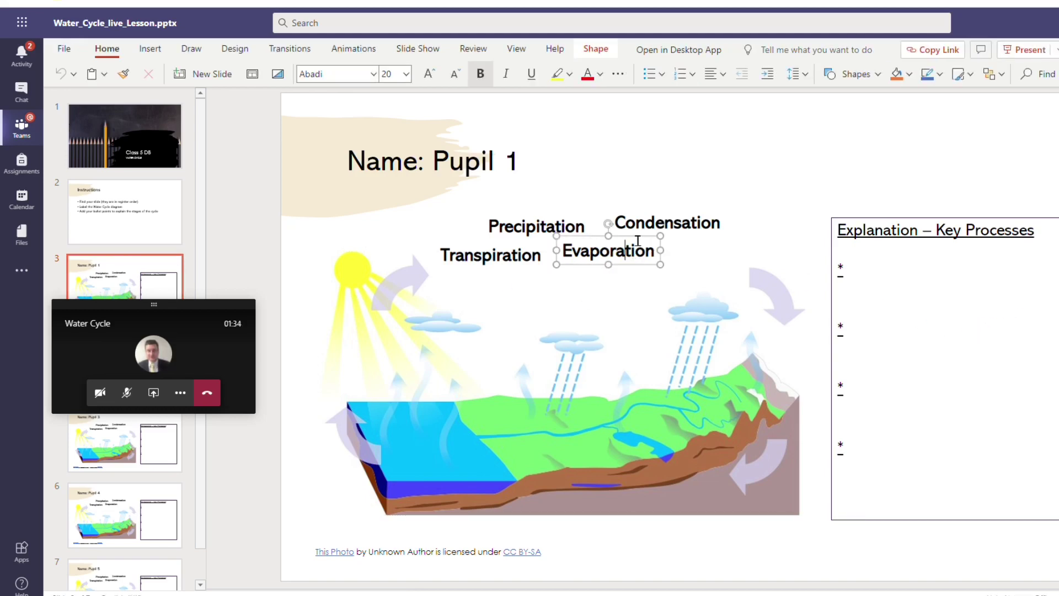
left_click_drag(633, 236, 658, 280)
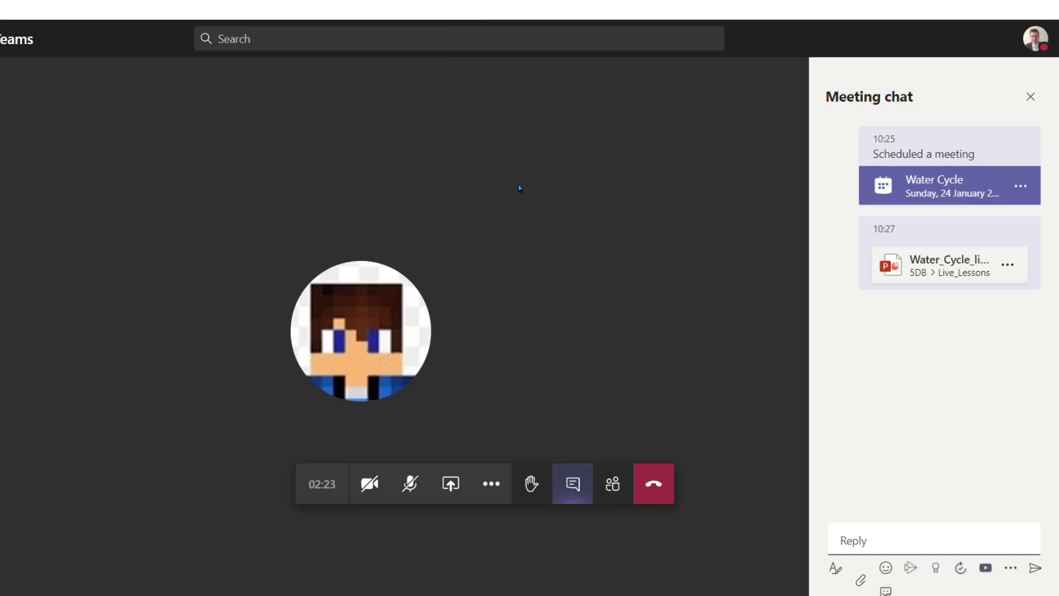
- Open the shared presentation from the teacher's meeting chat and check the pupil's live work on the Pupil 1 slide
left_click(933, 265)
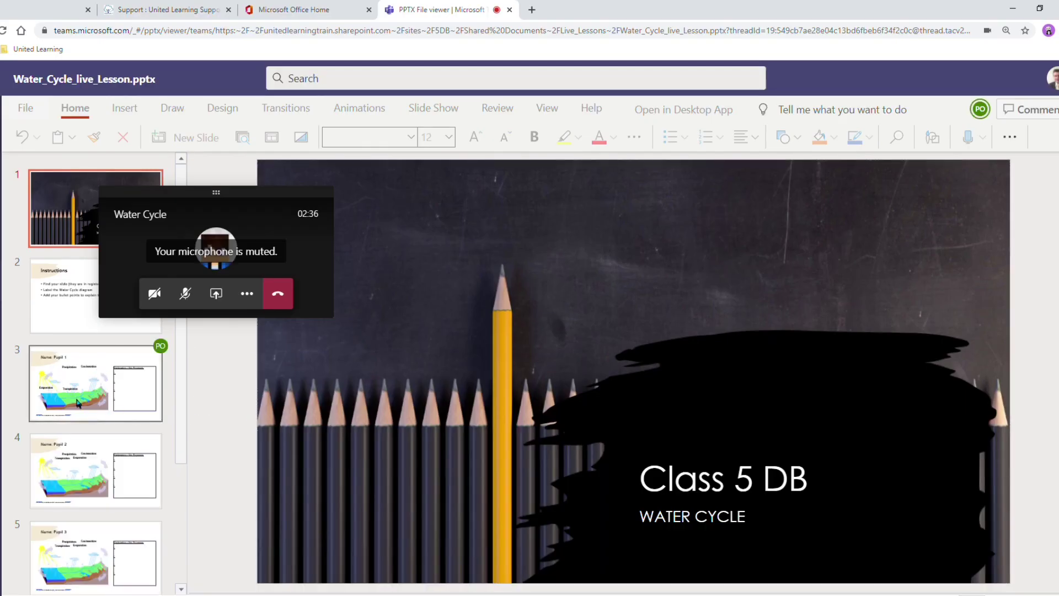
left_click(77, 402)
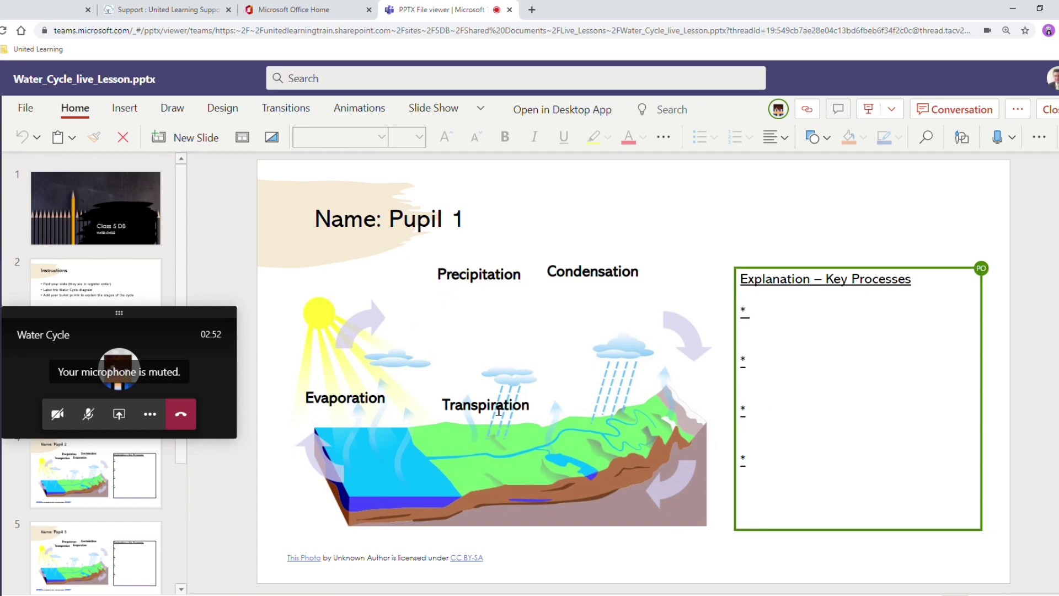
mouse_move(980, 276)
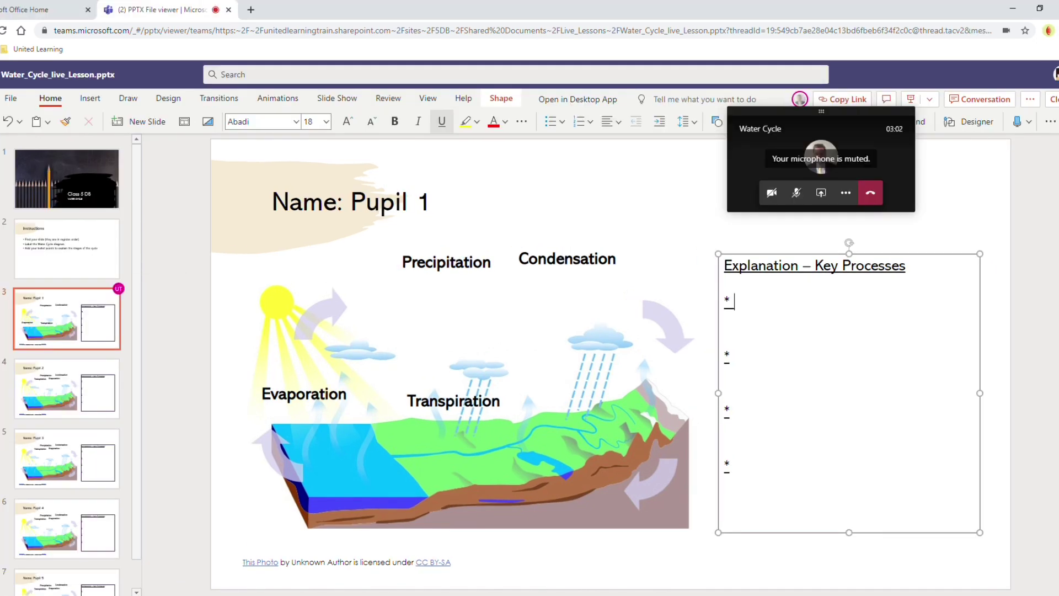
- Move the floating meeting window off the pupil's toolbar, switch to the teacher's browser window and open the Pupil 2 slide
left_click_drag(827, 111, 144, 447)
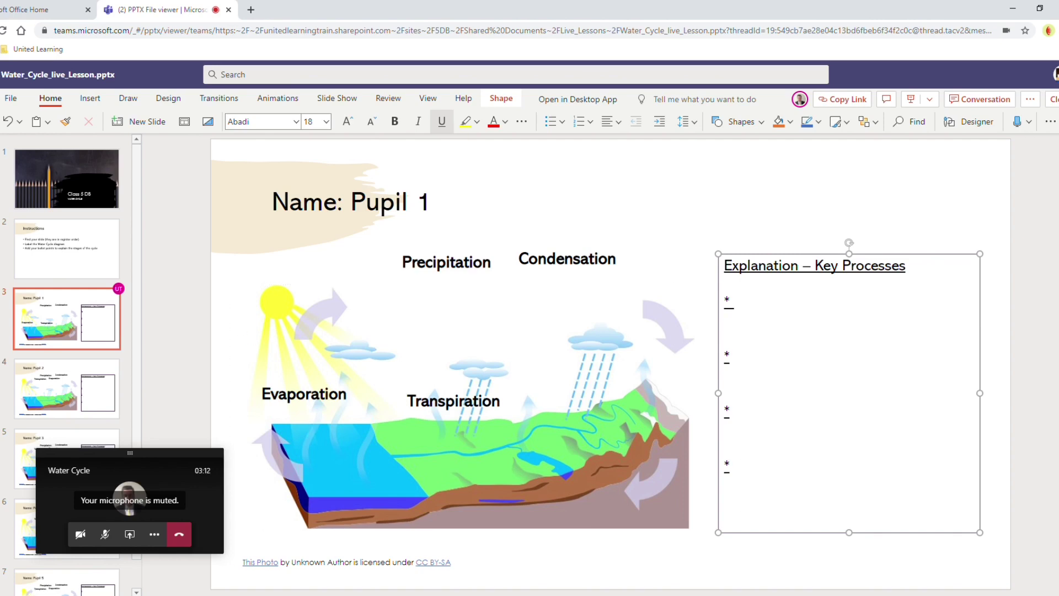
key("alt+Tab")
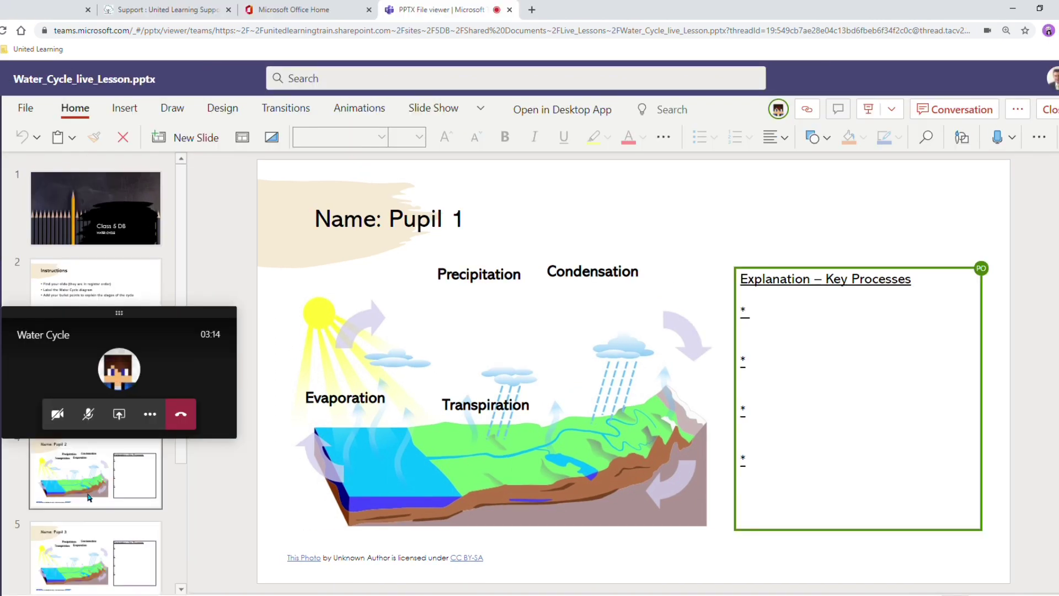
left_click(88, 496)
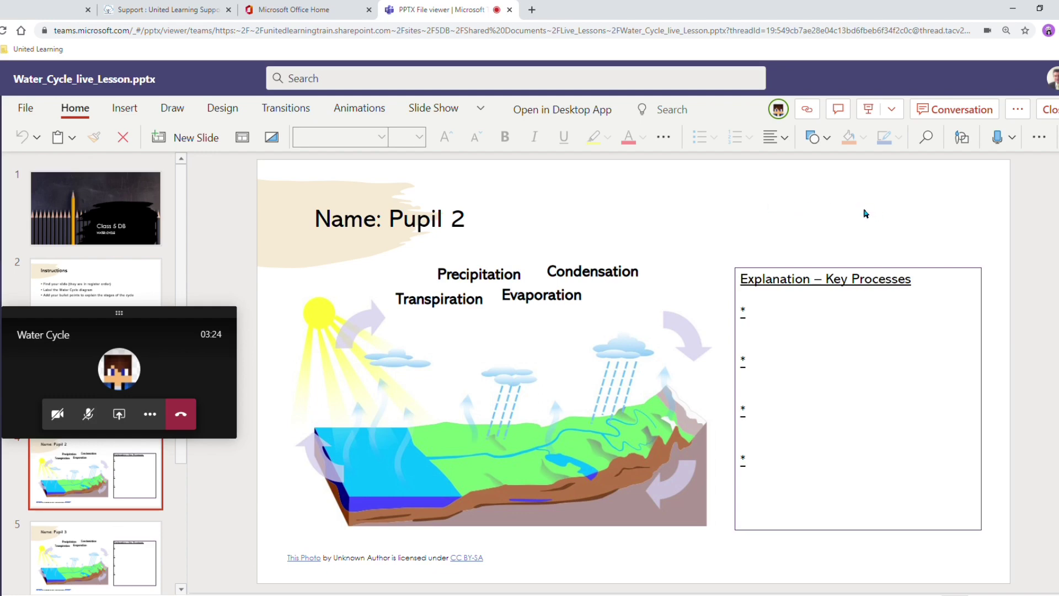
- Add a text box reading "Need help?" above the Pupil 2 slide's Explanation box and open the presentation in the desktop app
left_click(125, 108)
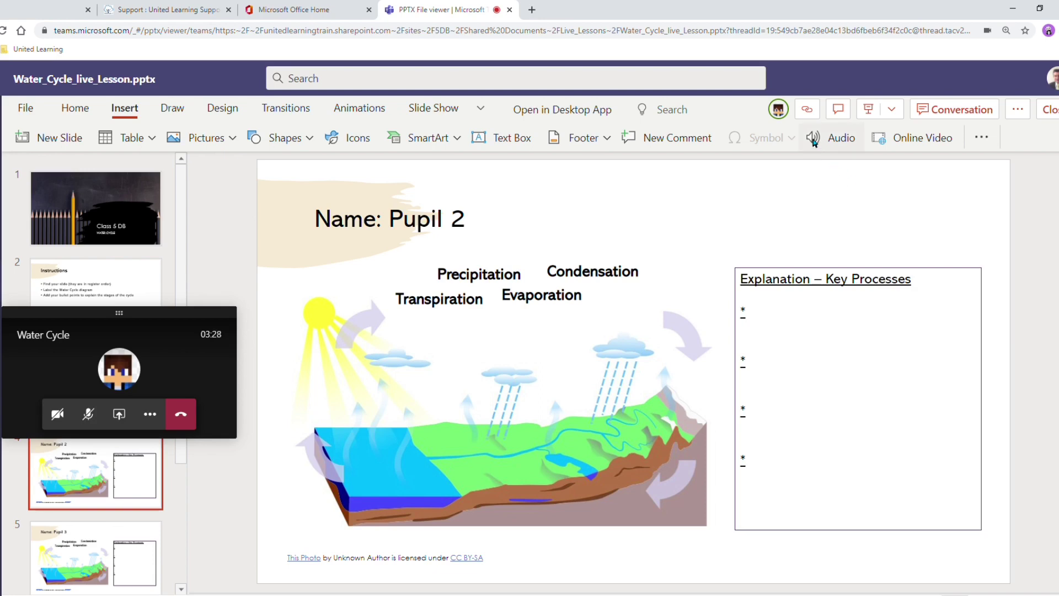
left_click(494, 137)
type("Need help")
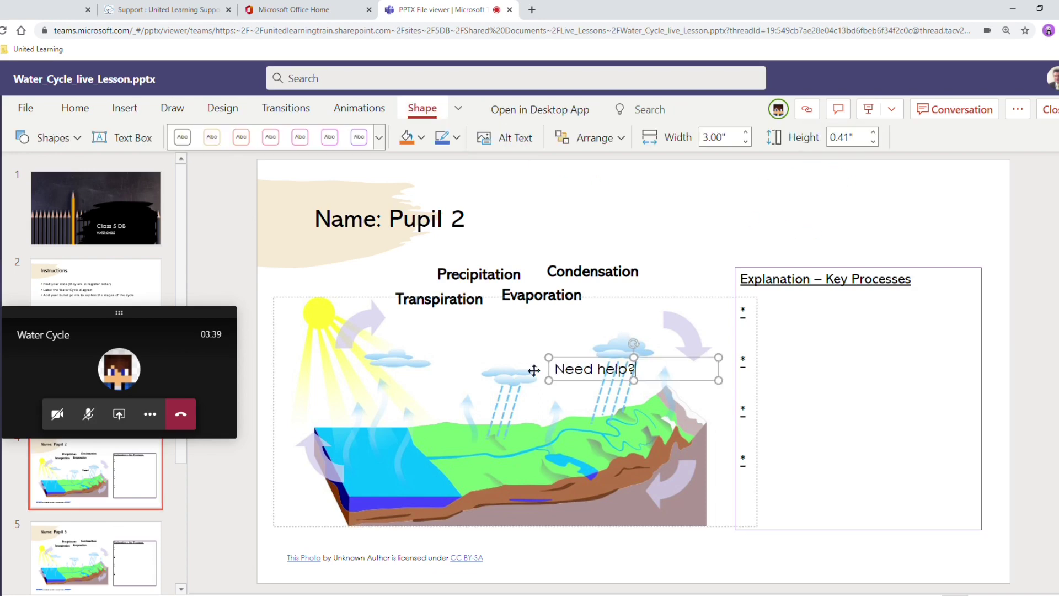
type("?")
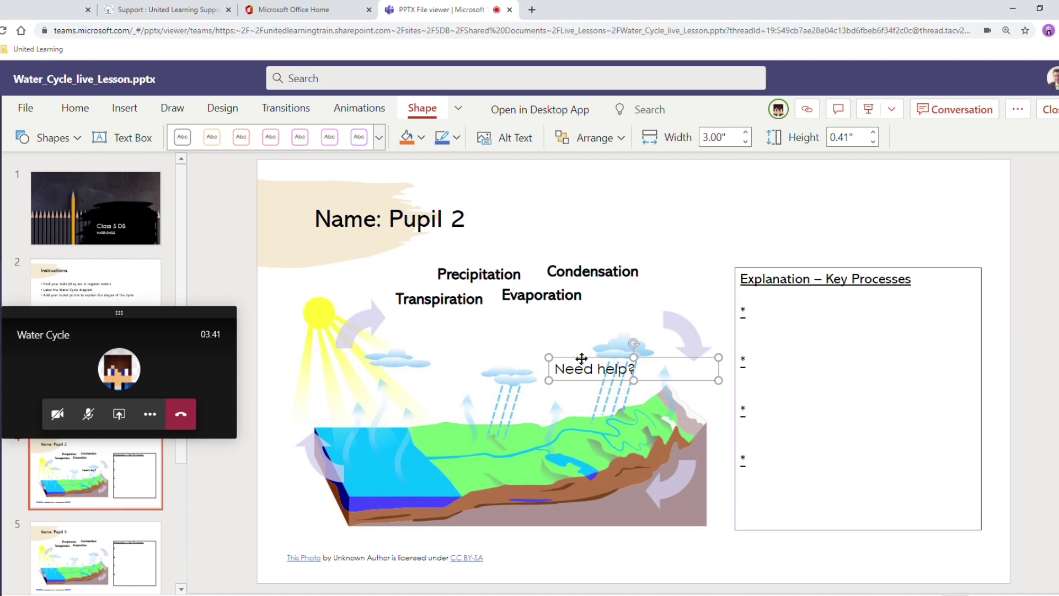
left_click_drag(581, 359, 821, 205)
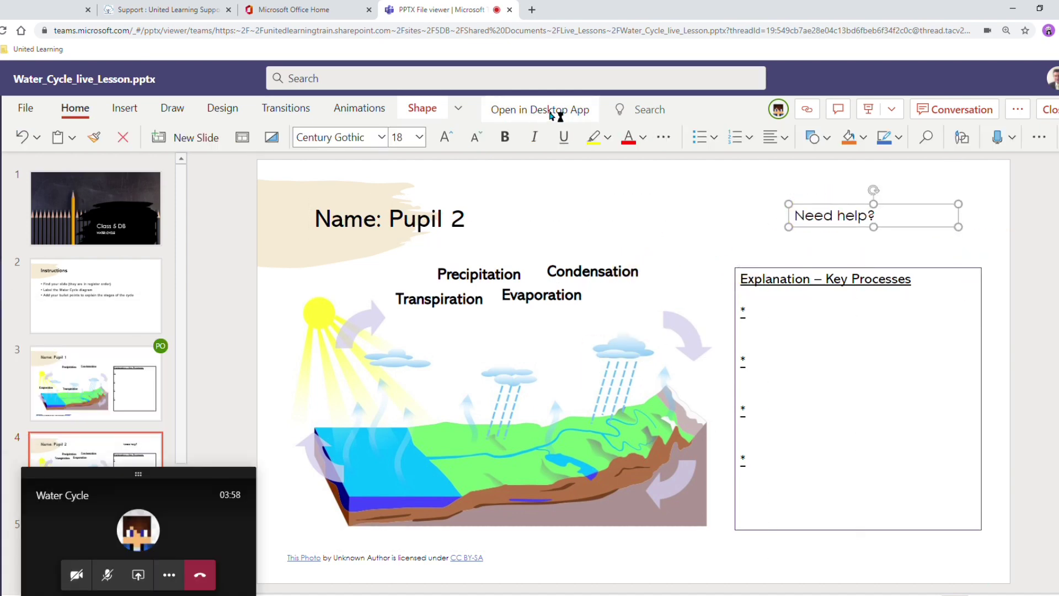
left_click(549, 114)
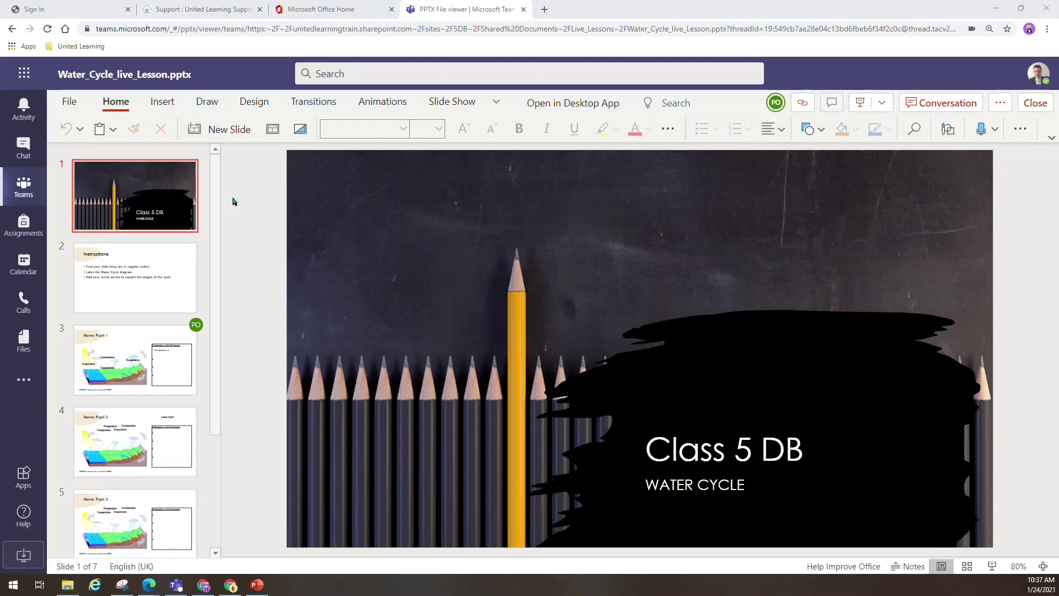
- Show all slides of the teacher's Water_Cycle_live_Lesson.pptx in Slide Sorter view
left_click(496, 102)
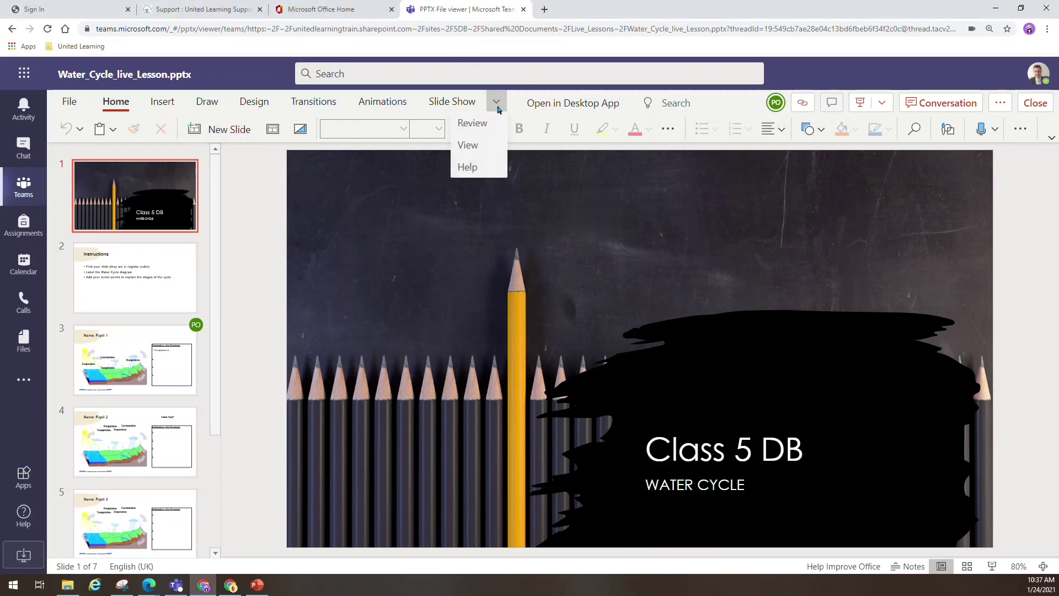
left_click(473, 152)
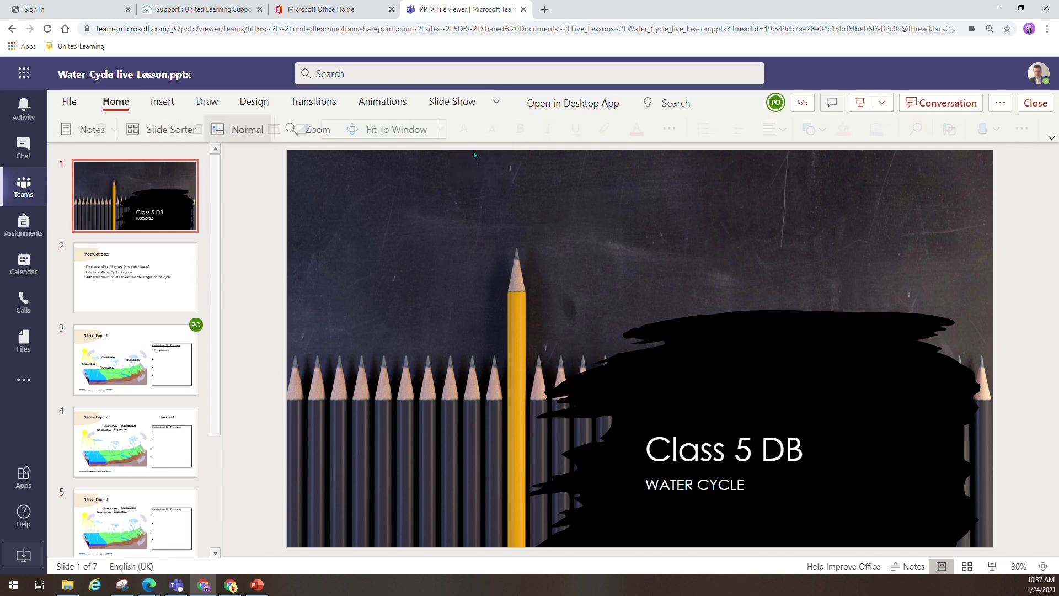
left_click(166, 132)
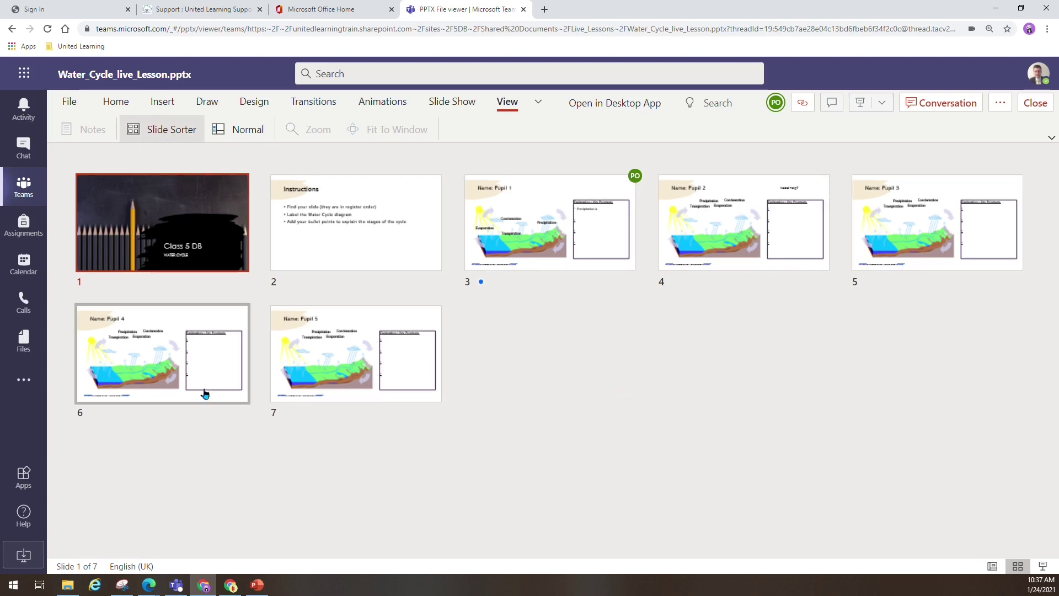
- Open the Pupil 2 slide from the Slide Sorter to check it, return to the overview and go to the Pupil 1 slide
left_click(756, 268)
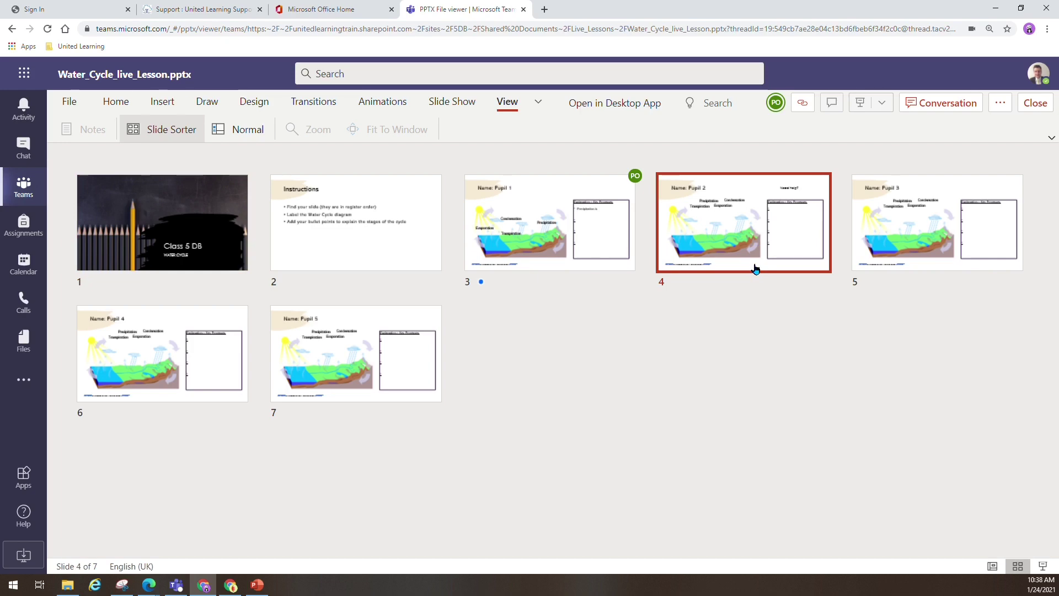
double_click(729, 257)
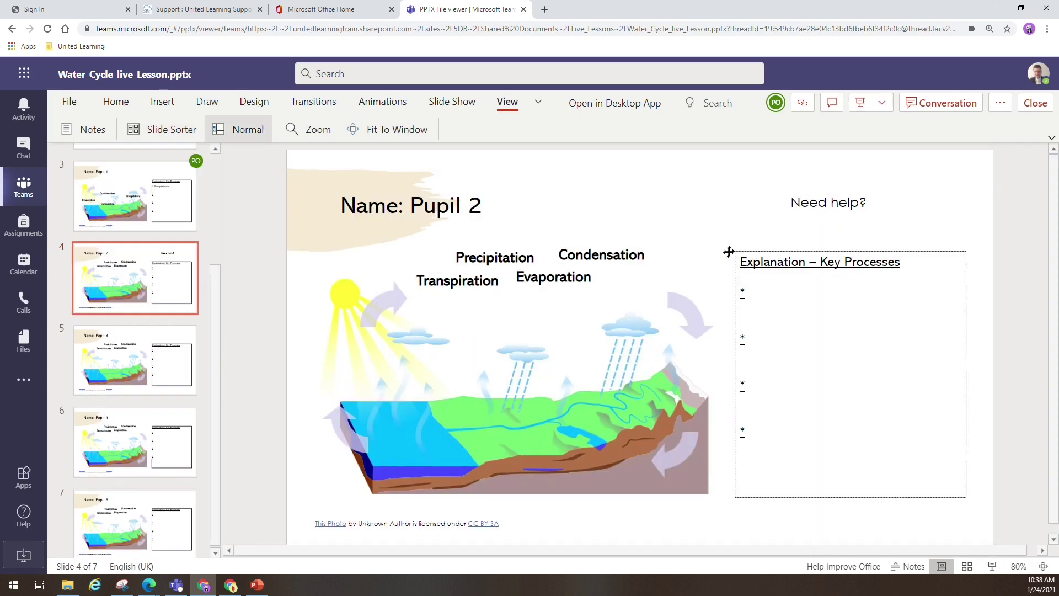
left_click(161, 131)
double_click(531, 232)
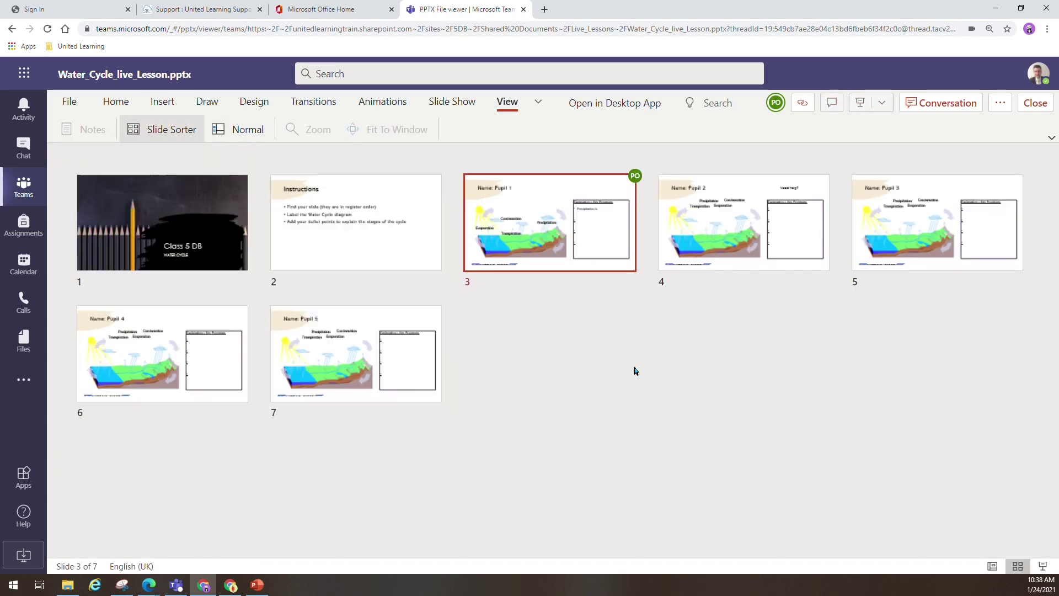